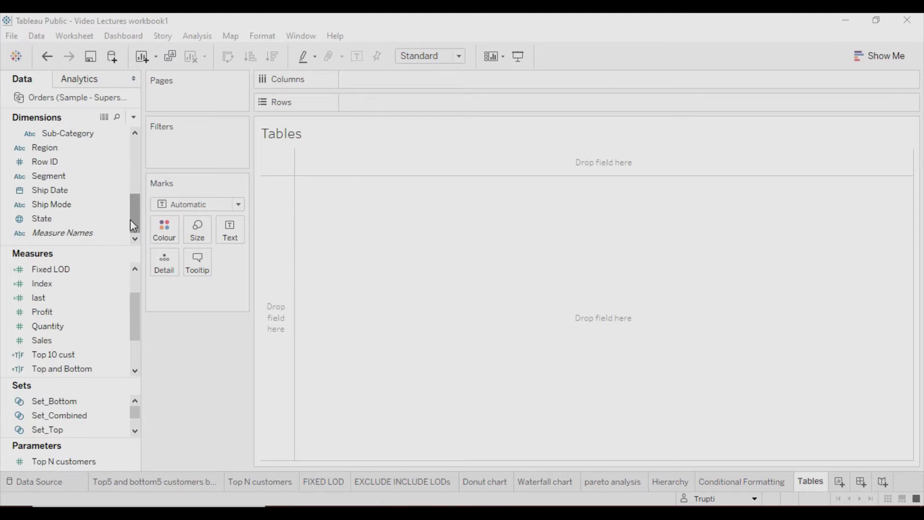
- Place Region on Rows and Segment on Columns, widen the columns, and show SUM(Sales) as text
{"action": "left_click", "coordinate": [68, 152]}
{"action": "left_click_drag", "start_coordinate": [68, 153], "coordinate": [385, 112]}
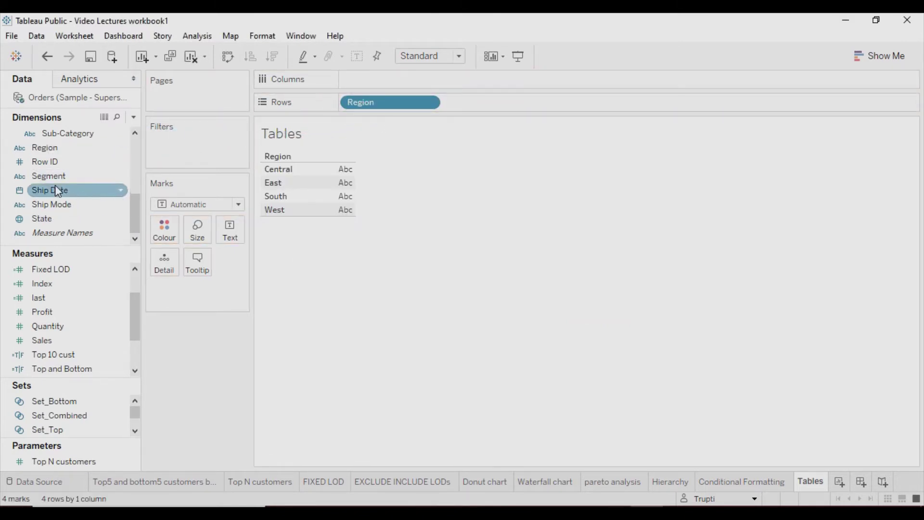
{"action": "left_click_drag", "start_coordinate": [54, 177], "coordinate": [376, 83]}
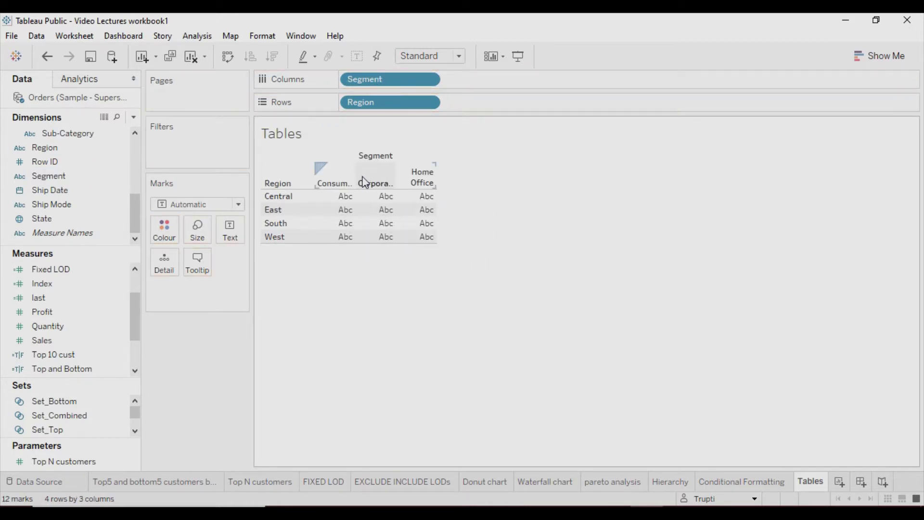
{"action": "left_click_drag", "start_coordinate": [366, 181], "coordinate": [377, 181]}
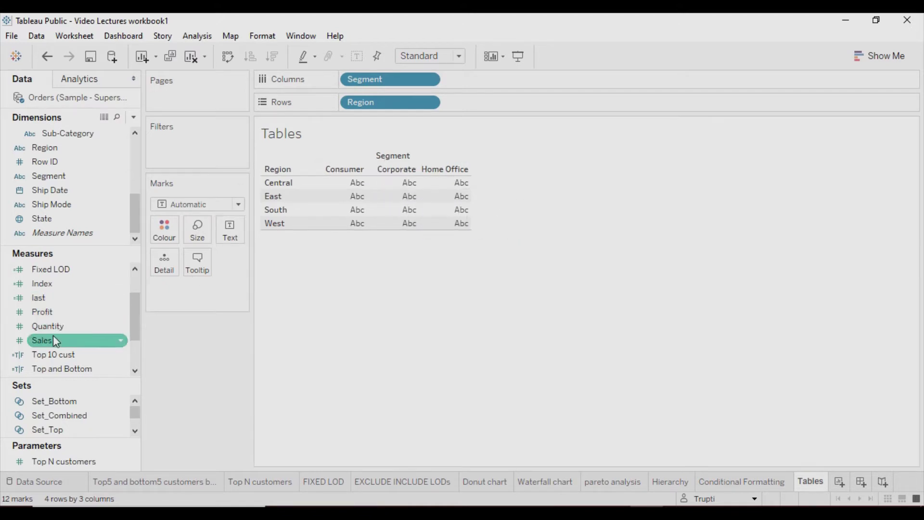
{"action": "left_click_drag", "start_coordinate": [53, 339], "coordinate": [441, 168]}
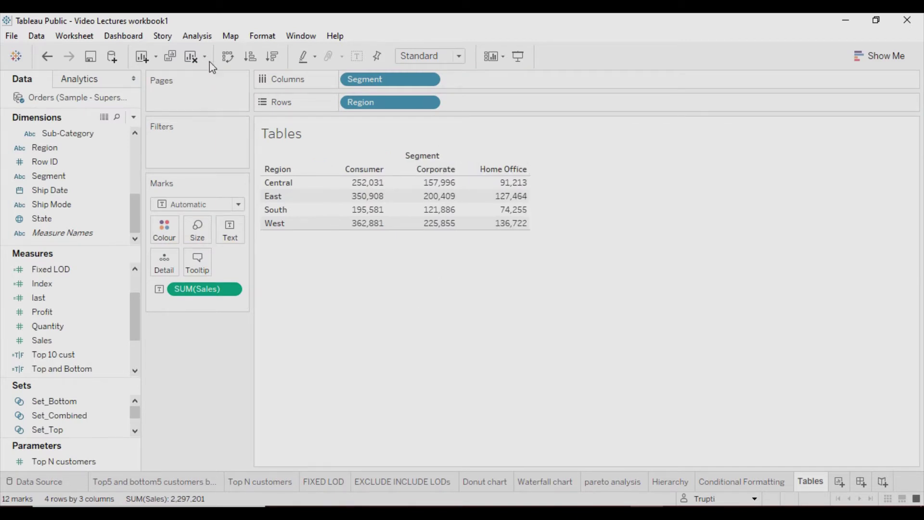
- Show Row Grand Totals and Column Grand Totals in the Sales table
{"action": "left_click", "coordinate": [207, 41]}
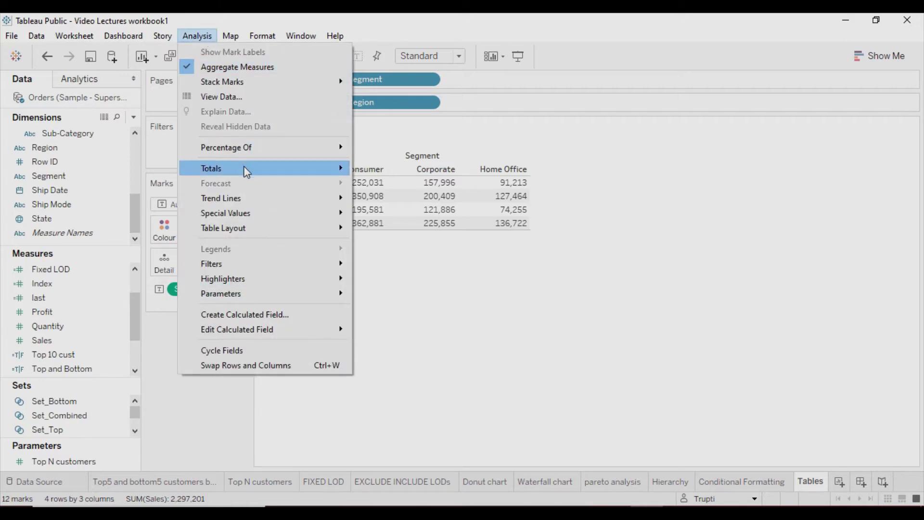
{"action": "mouse_move", "coordinate": [246, 172]}
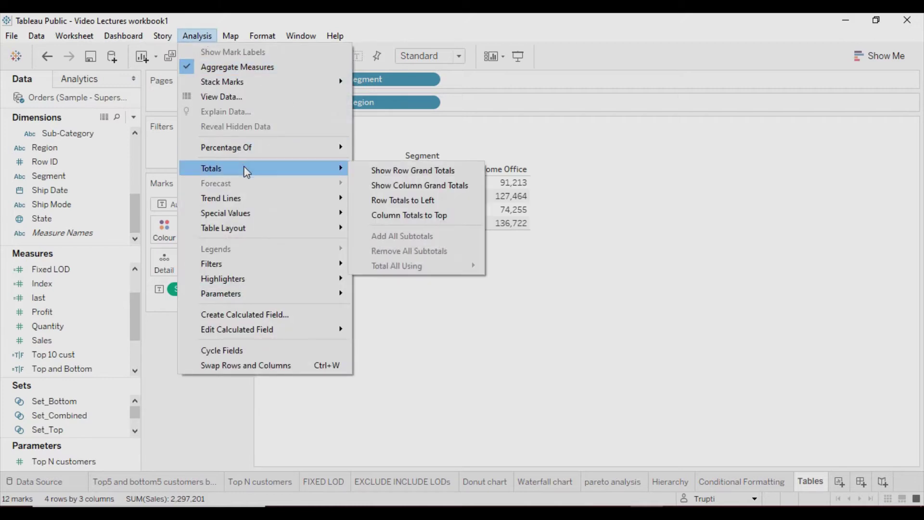
{"action": "left_click", "coordinate": [394, 174]}
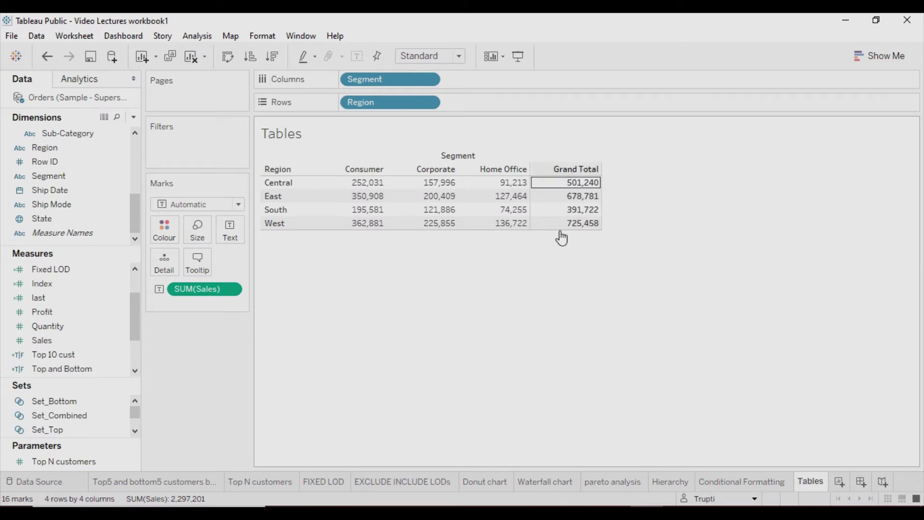
{"action": "left_click", "coordinate": [199, 36]}
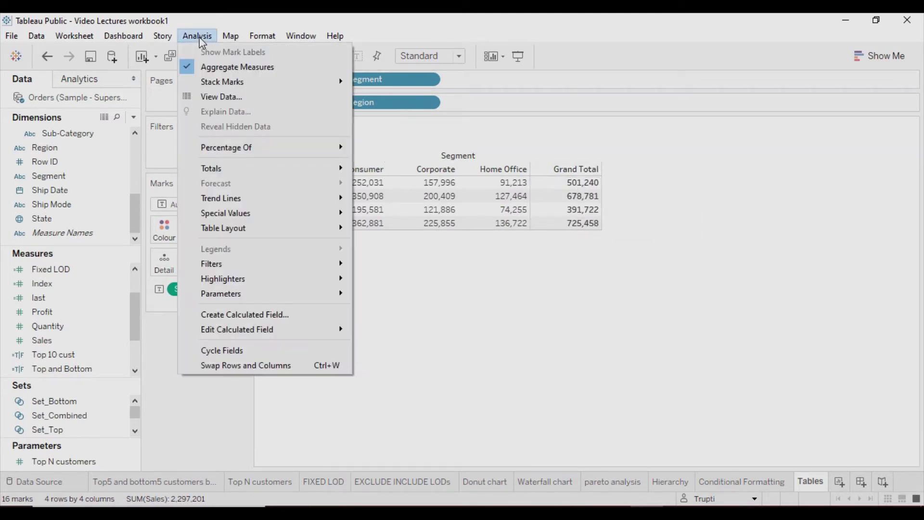
{"action": "mouse_move", "coordinate": [235, 176]}
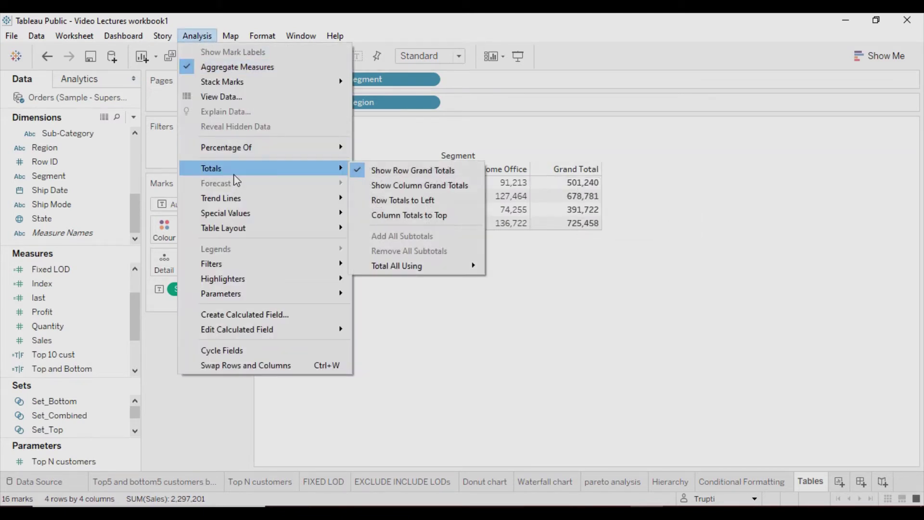
{"action": "left_click", "coordinate": [391, 191]}
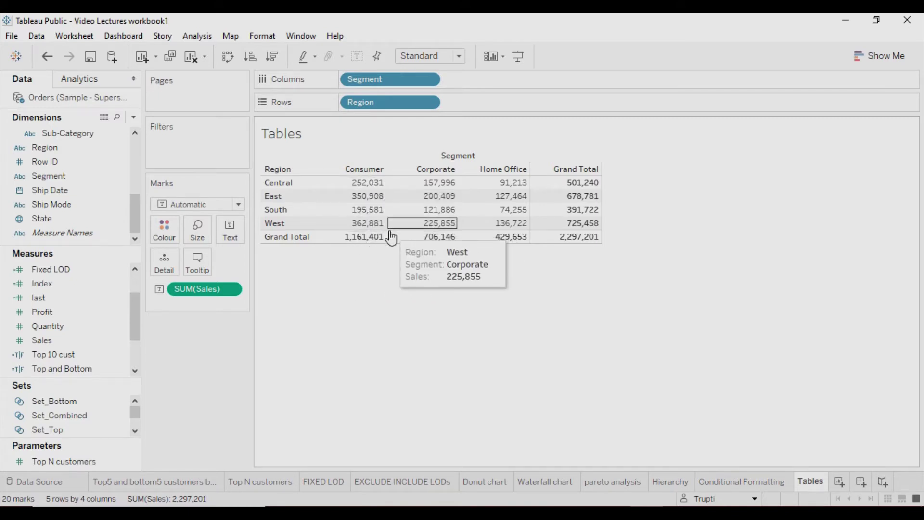
- Make every table row taller with Ctrl+Up and by dragging the row border
{"action": "key", "text": "ctrl+Up"}
{"action": "left_click_drag", "start_coordinate": [389, 262], "coordinate": [393, 313]}
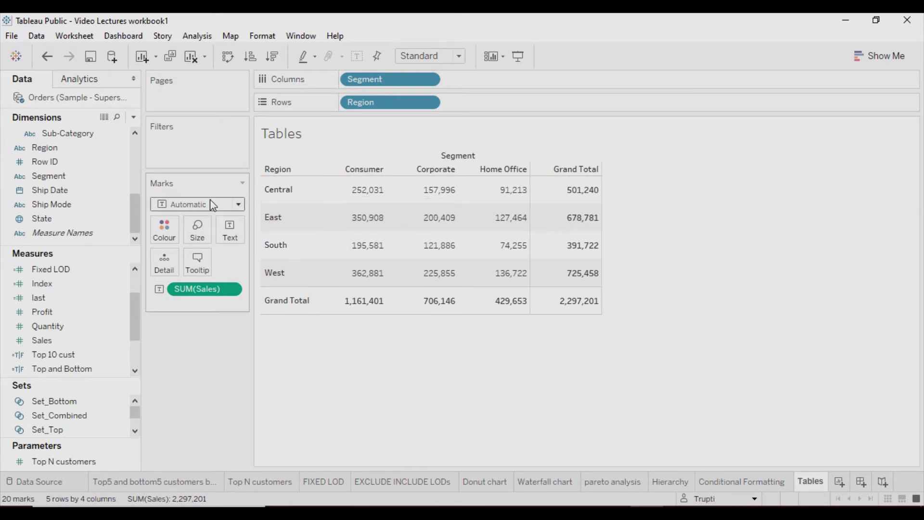
{"action": "left_click", "coordinate": [263, 37]}
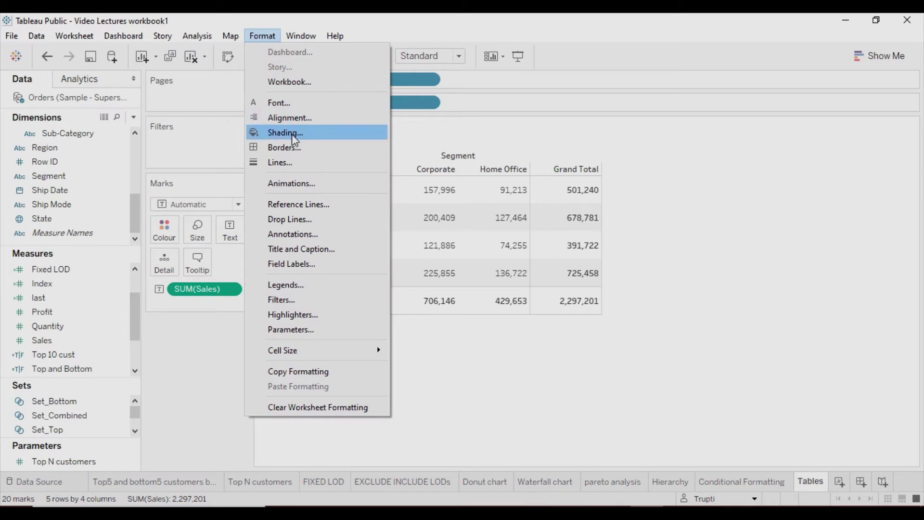
- In Format Borders, set Default Cell to a solid black line and Pane to solid
{"action": "left_click", "coordinate": [292, 149]}
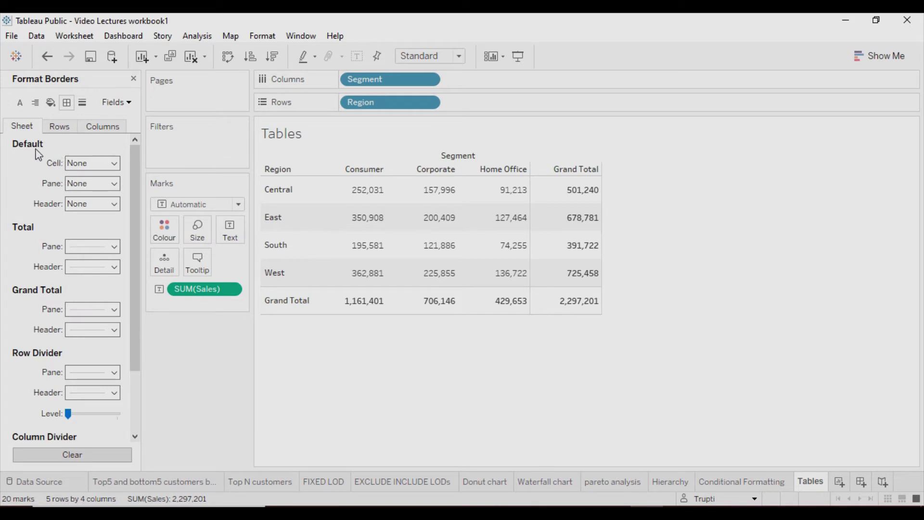
{"action": "left_click", "coordinate": [86, 164]}
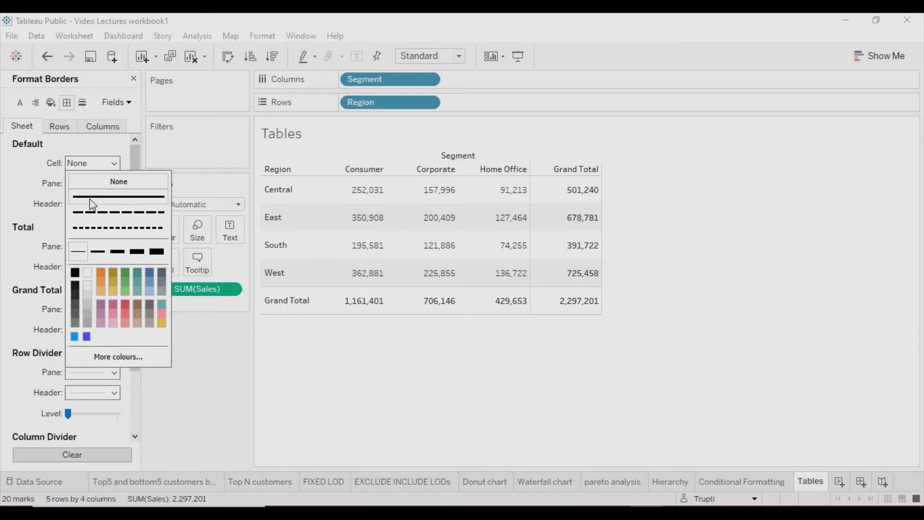
{"action": "left_click", "coordinate": [120, 200]}
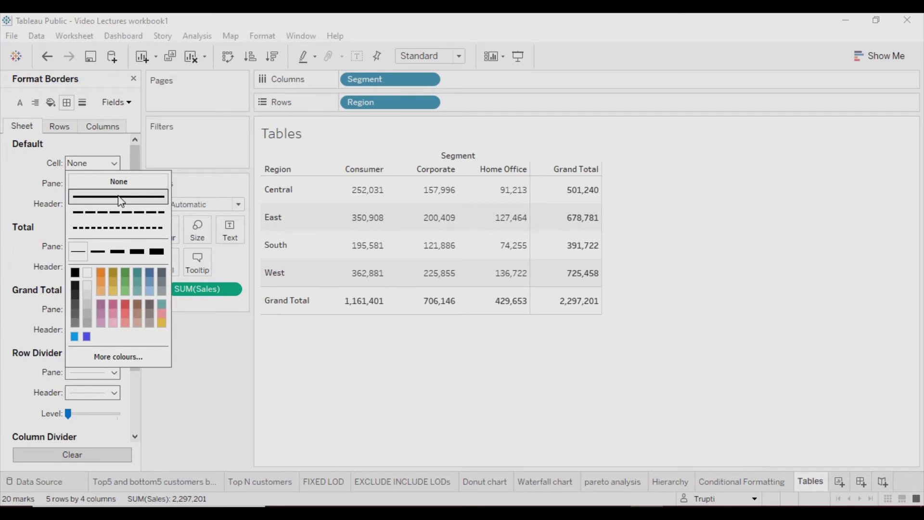
{"action": "left_click", "coordinate": [76, 278]}
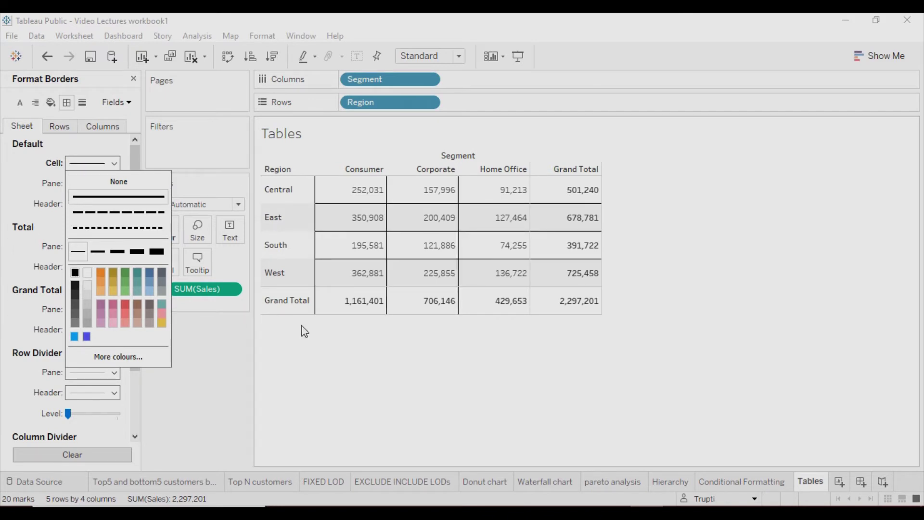
{"action": "left_click", "coordinate": [232, 388]}
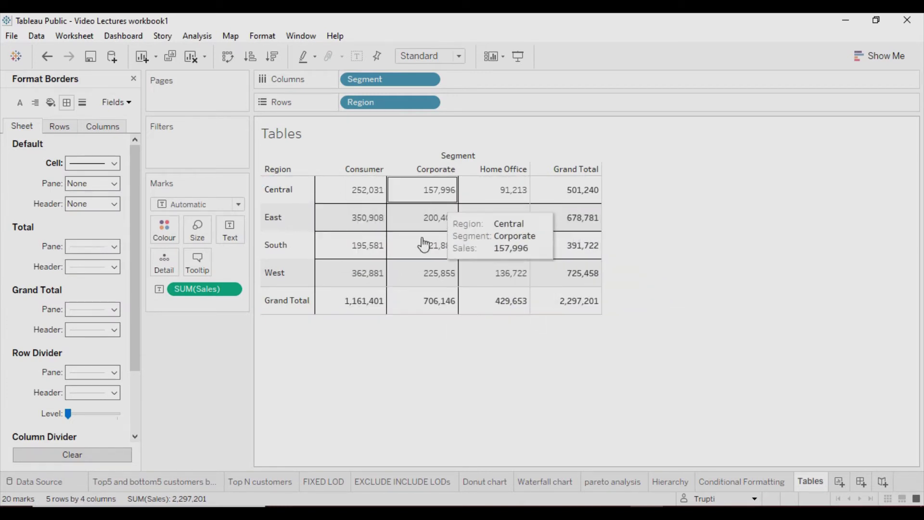
{"action": "left_click", "coordinate": [95, 183]}
{"action": "left_click", "coordinate": [99, 218]}
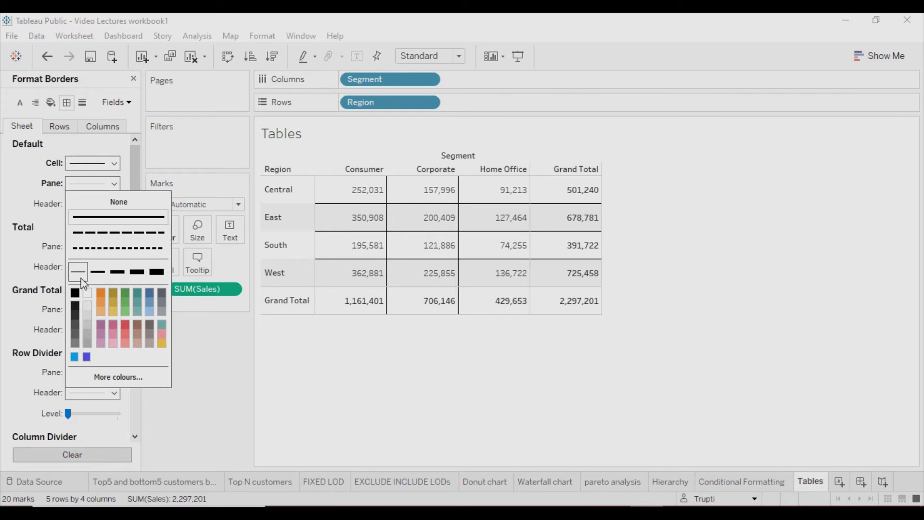
- Colour the pane borders black and set the Header border to a solid black line
{"action": "left_click", "coordinate": [76, 293]}
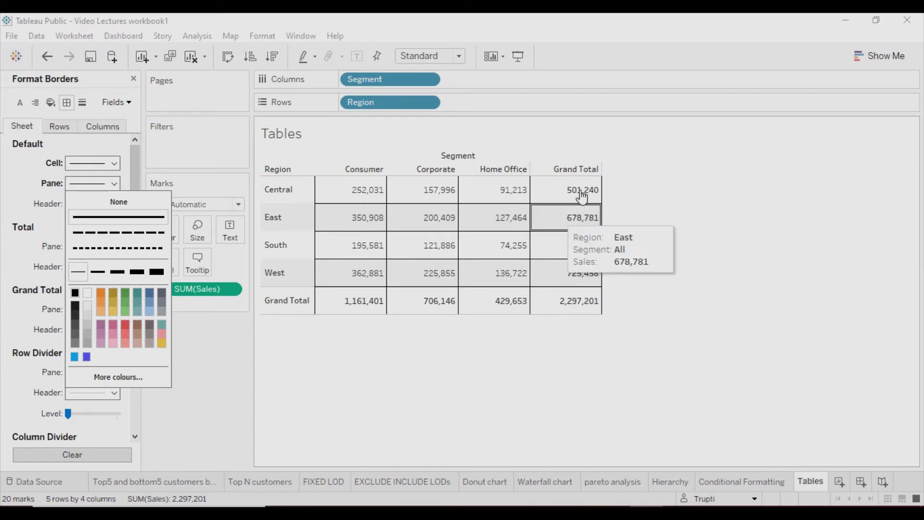
{"action": "left_click", "coordinate": [198, 343]}
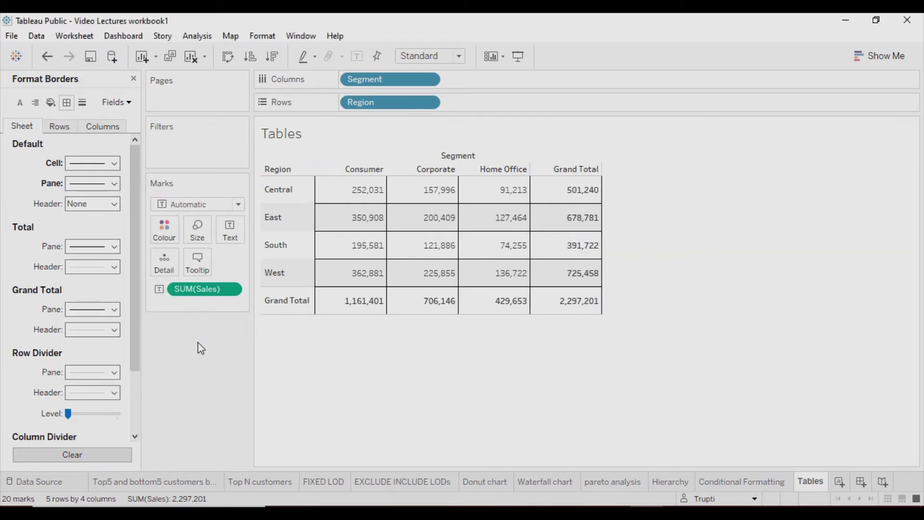
{"action": "left_click", "coordinate": [96, 211]}
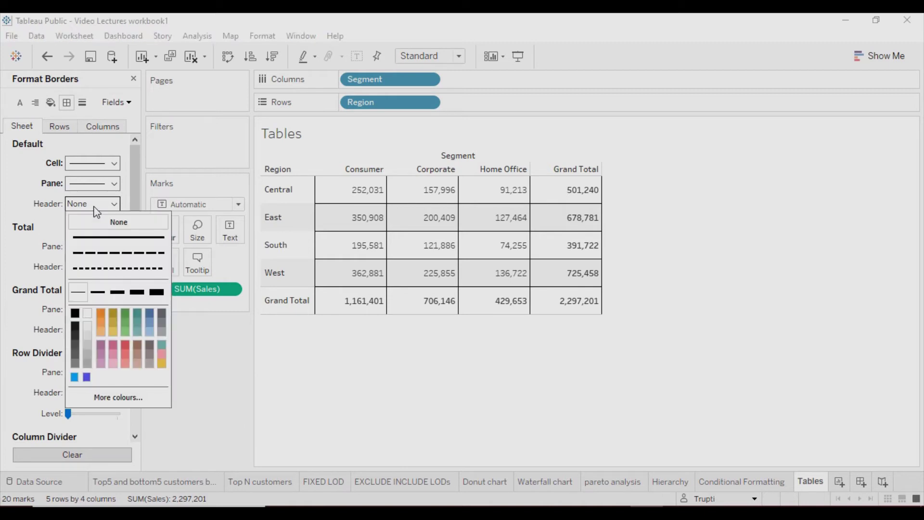
{"action": "left_click", "coordinate": [98, 238]}
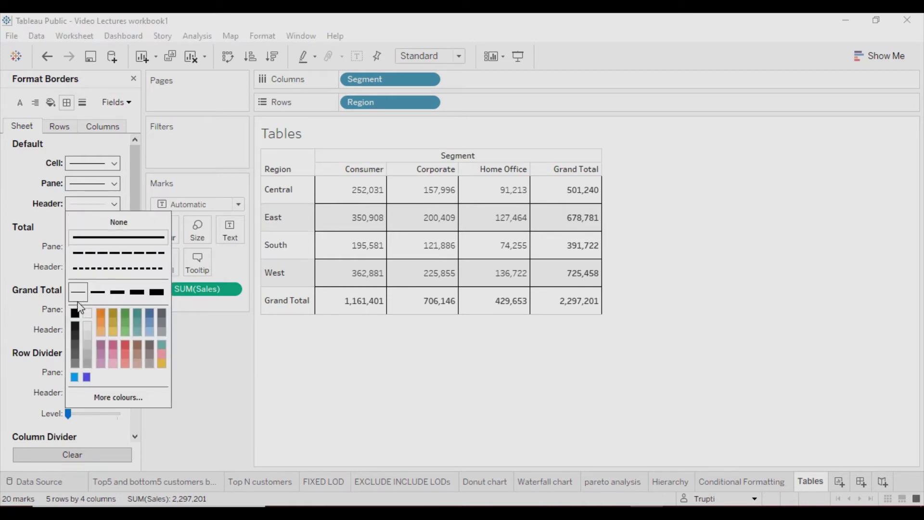
{"action": "left_click", "coordinate": [74, 312]}
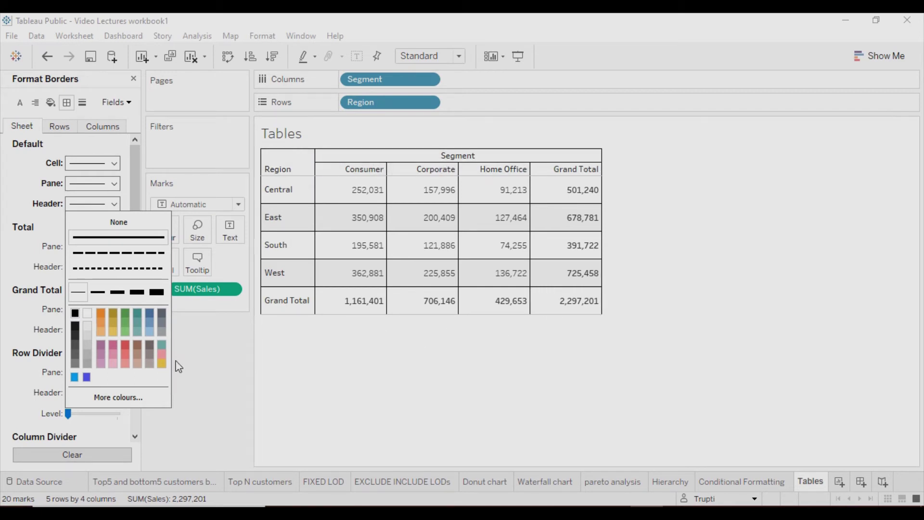
{"action": "left_click", "coordinate": [202, 381]}
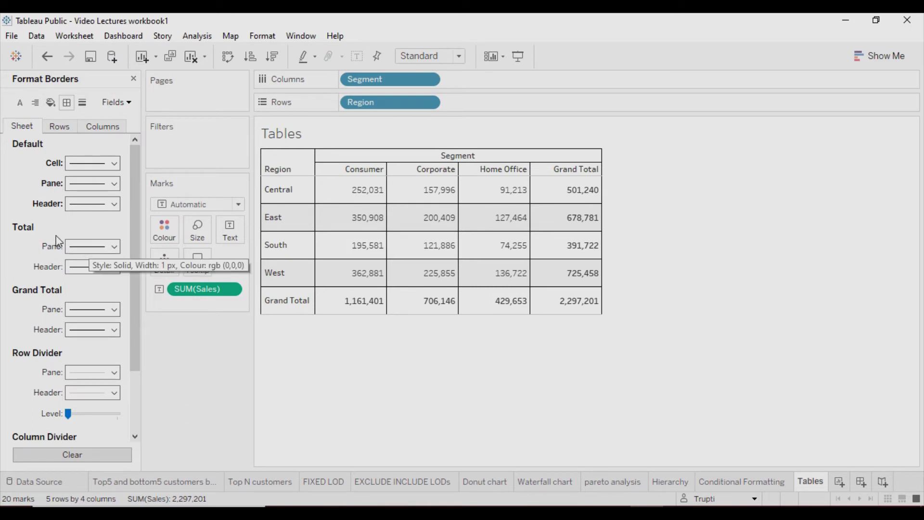
- Remove and restore the total pane's solid border, then clear all borders and undo it
{"action": "left_click", "coordinate": [115, 247]}
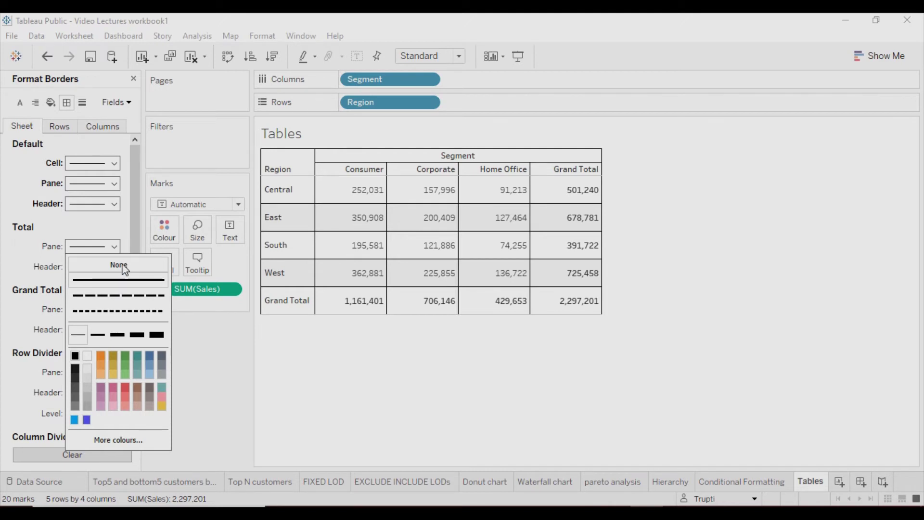
{"action": "left_click", "coordinate": [124, 267]}
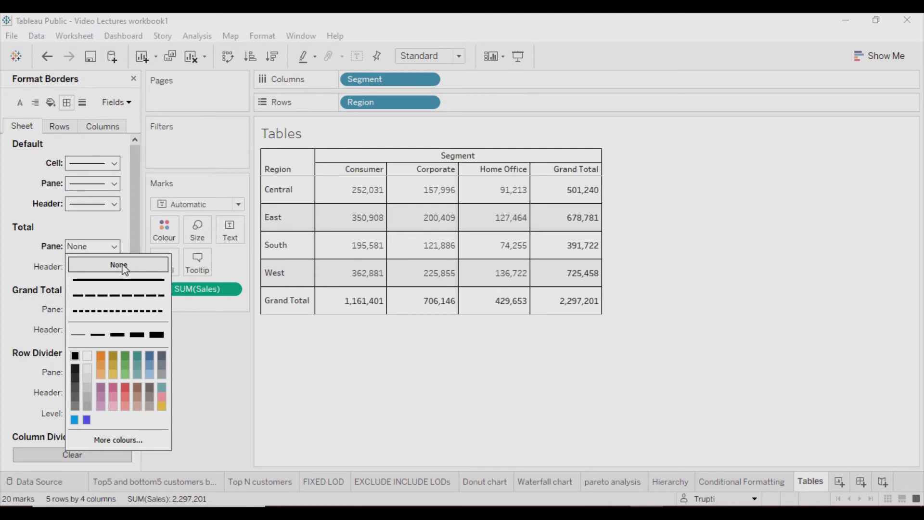
{"action": "left_click", "coordinate": [121, 286]}
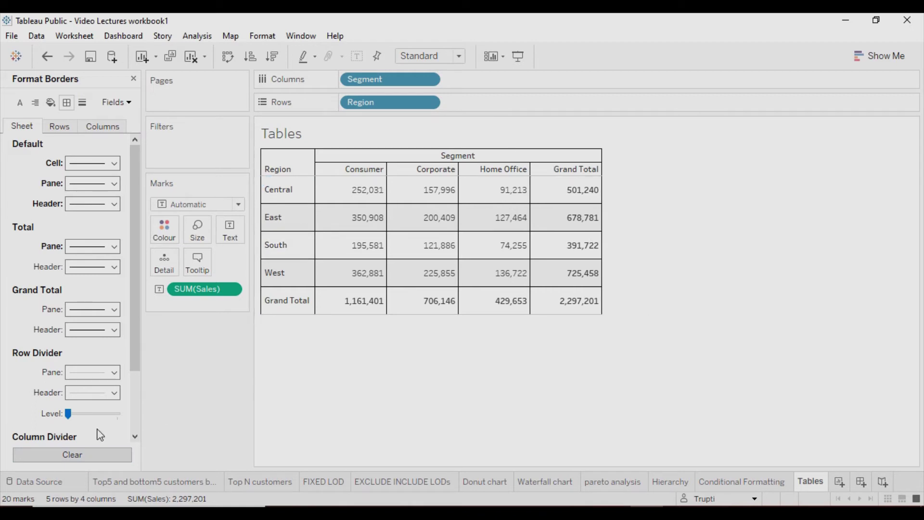
{"action": "left_click", "coordinate": [81, 452]}
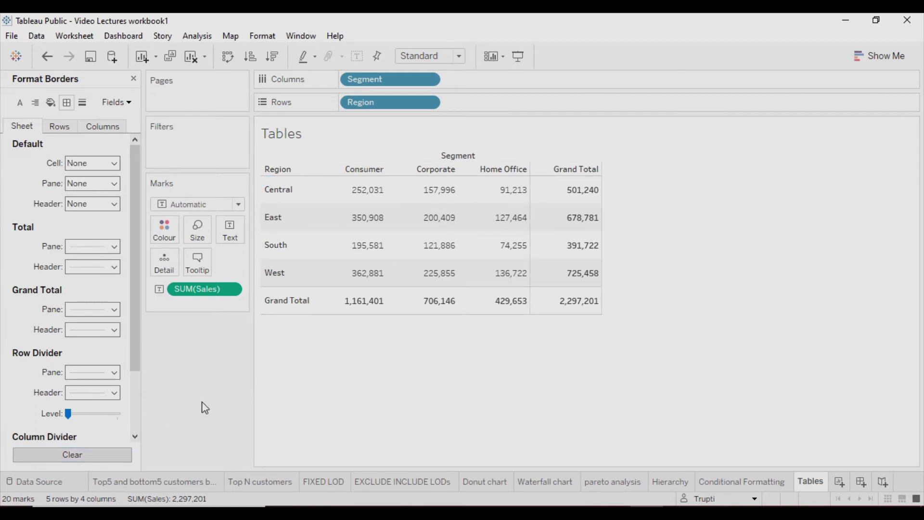
{"action": "left_click", "coordinate": [44, 57]}
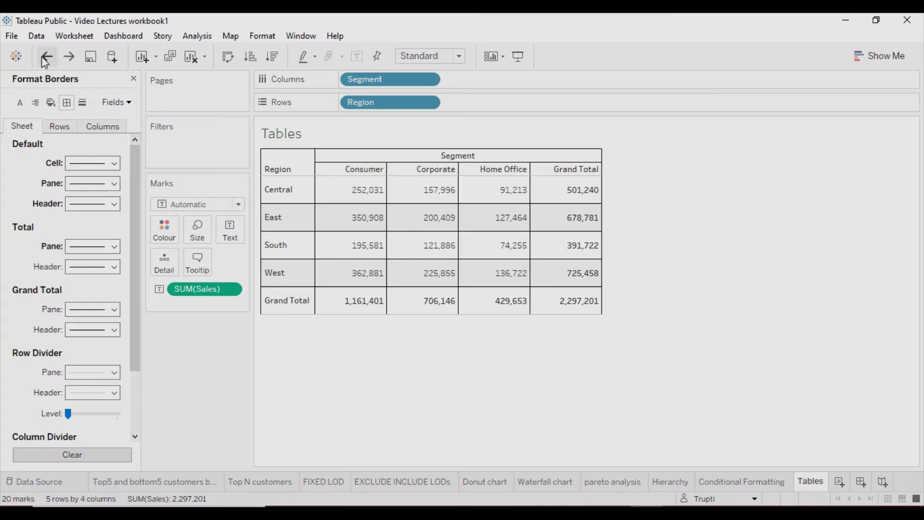
- Switch between the Rows and Columns border tabs, ending on the Row Divider settings
{"action": "left_click", "coordinate": [60, 127]}
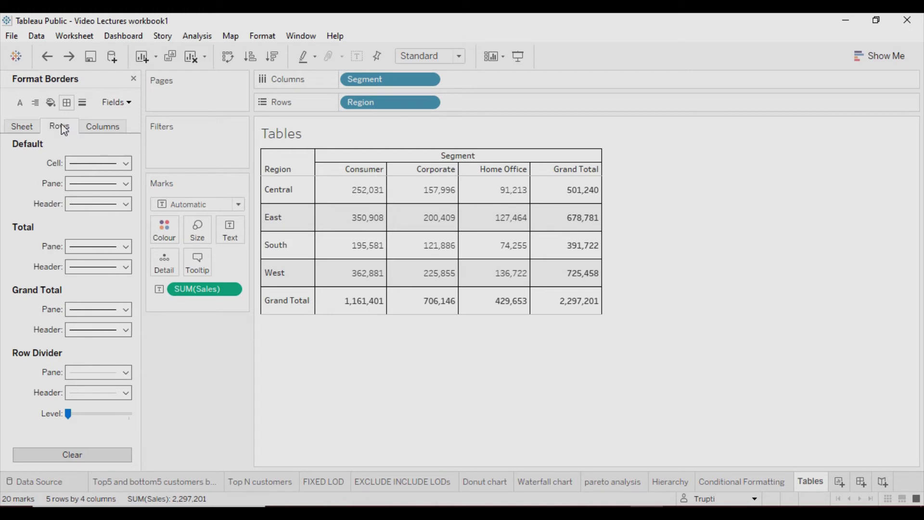
{"action": "left_click", "coordinate": [100, 128]}
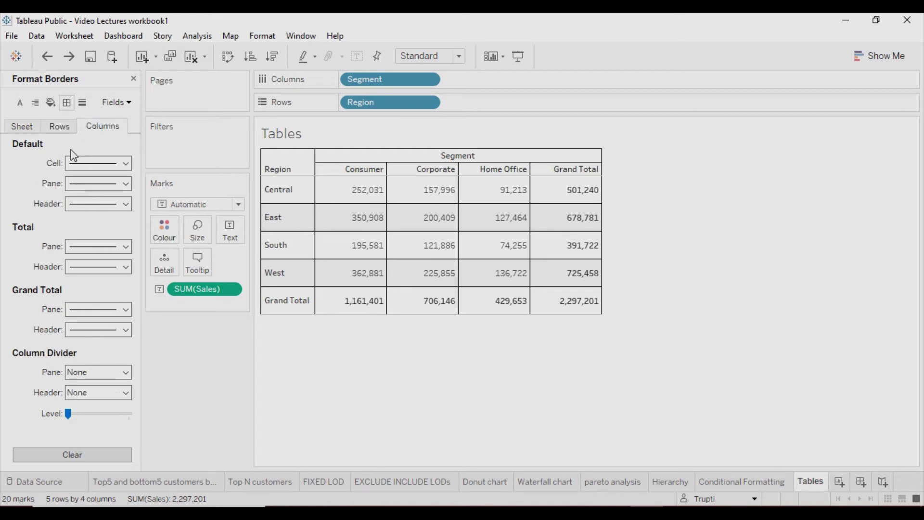
{"action": "left_click", "coordinate": [59, 127]}
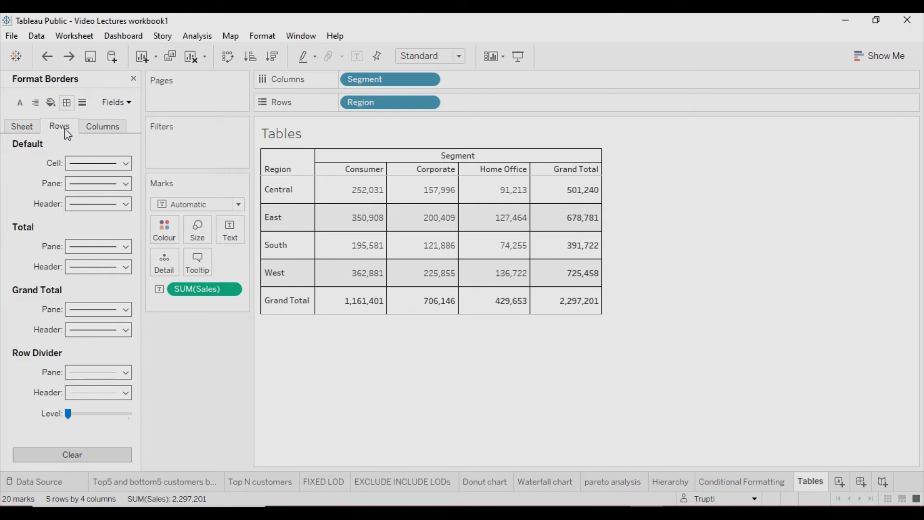
{"action": "left_click", "coordinate": [109, 132]}
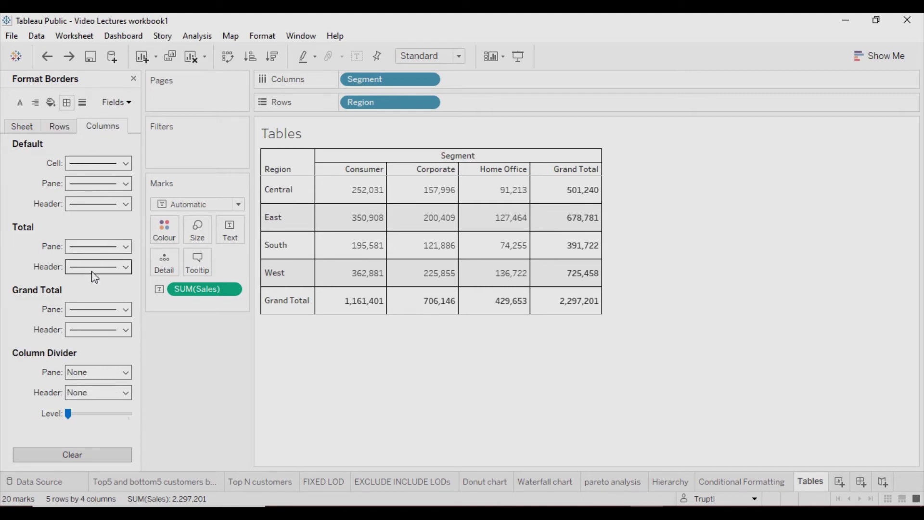
{"action": "left_click", "coordinate": [68, 131]}
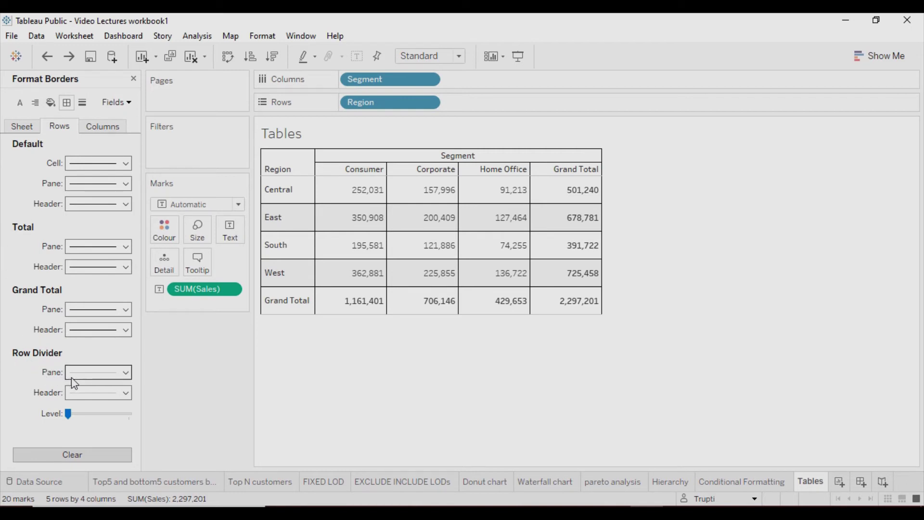
- Set the Row Divider Pane to dashed, then solid, and make the column dividers dashed
{"action": "left_click", "coordinate": [125, 374]}
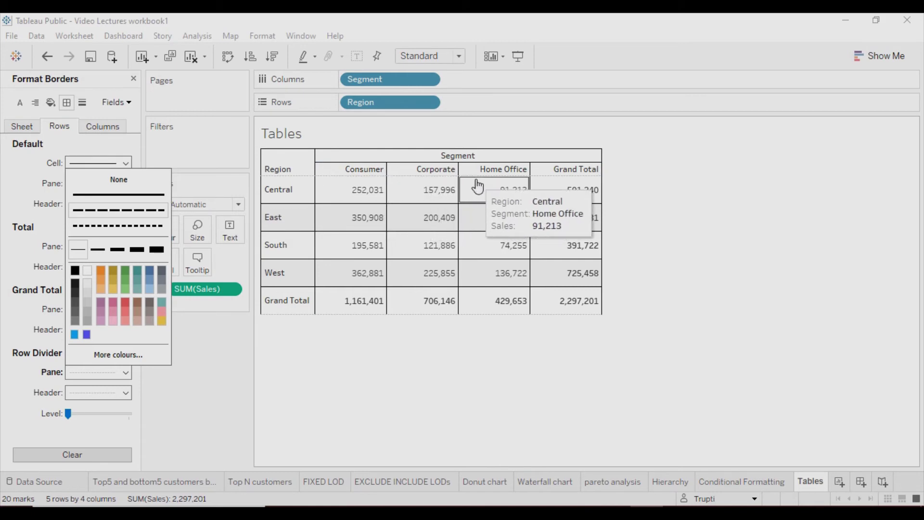
{"action": "left_click", "coordinate": [75, 270]}
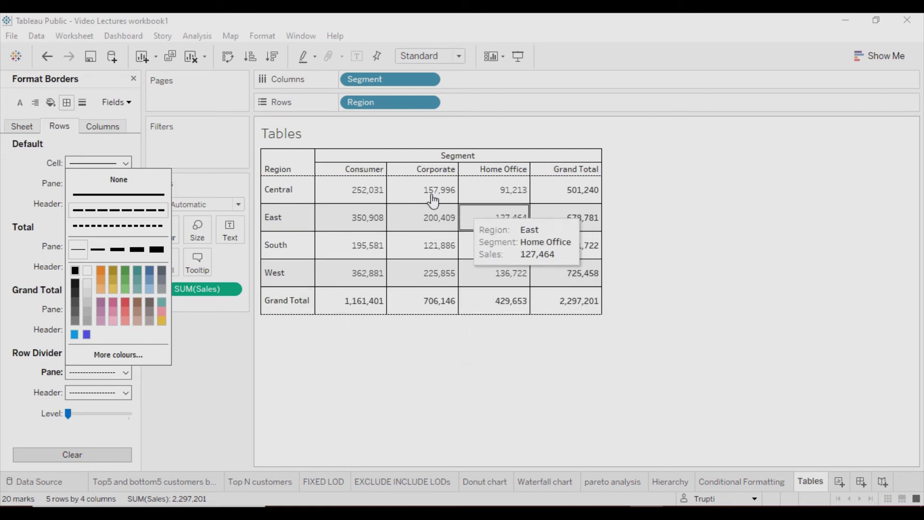
{"action": "left_click", "coordinate": [112, 196]}
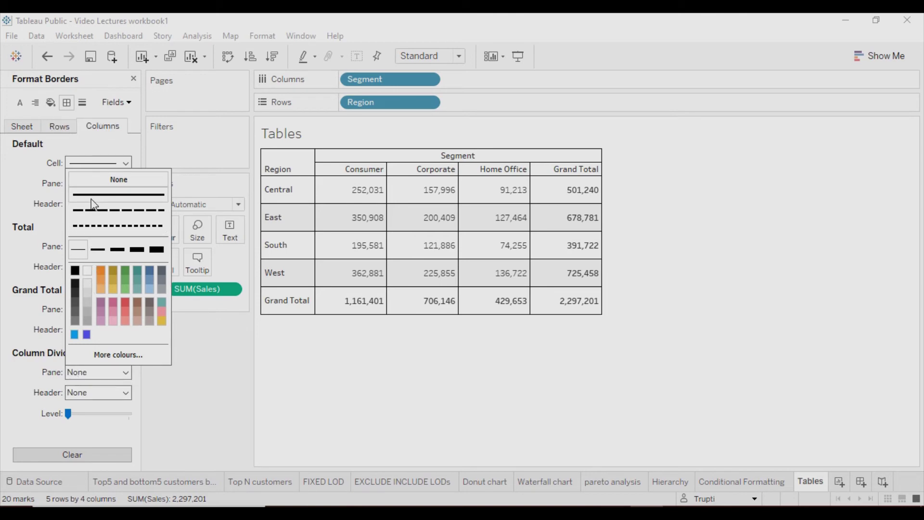
{"action": "left_click", "coordinate": [94, 210]}
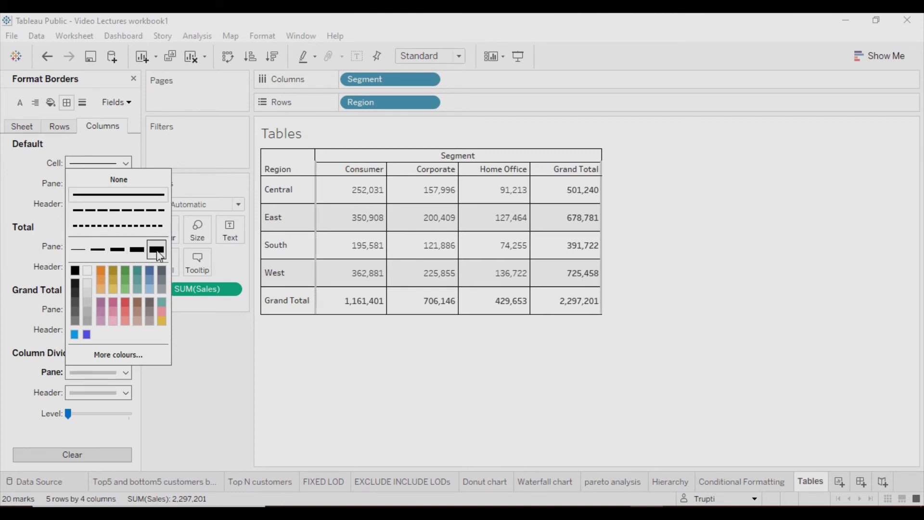
- Make the column dividers the thinnest line weight in gold
{"action": "left_click", "coordinate": [83, 253]}
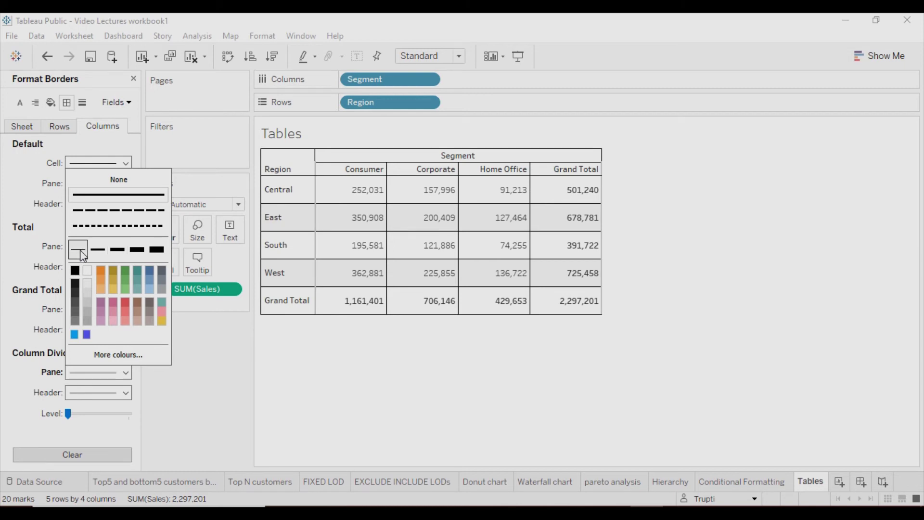
{"action": "left_click", "coordinate": [76, 273]}
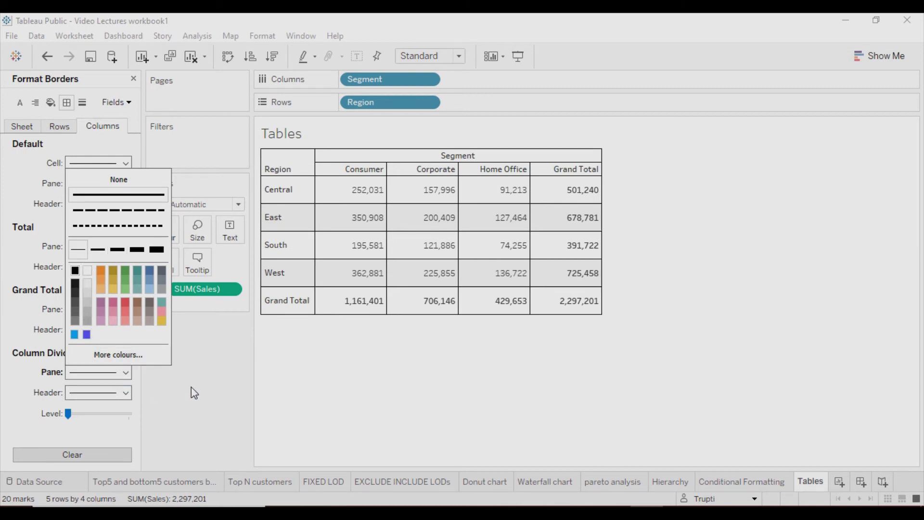
{"action": "left_click", "coordinate": [111, 267]}
{"action": "left_click", "coordinate": [206, 371]}
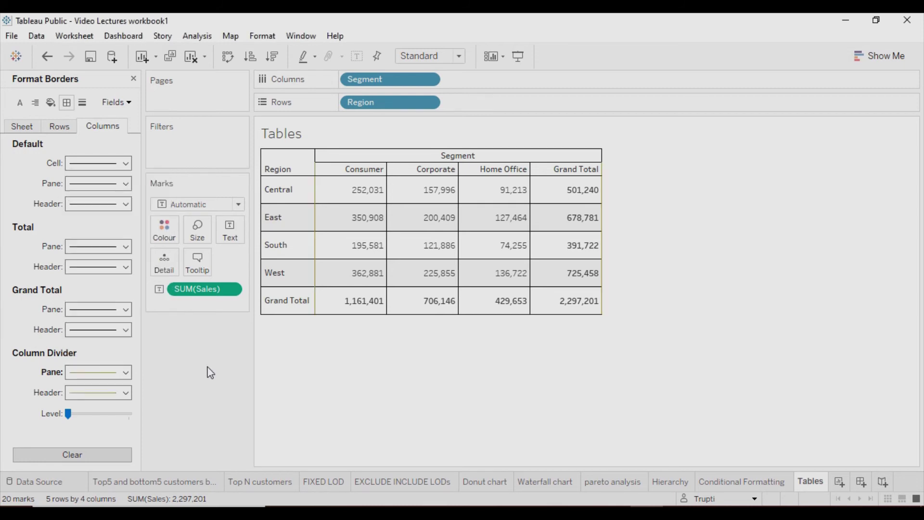
- Colour the Row Divider Pane green and close Format Borders
{"action": "left_click", "coordinate": [54, 130]}
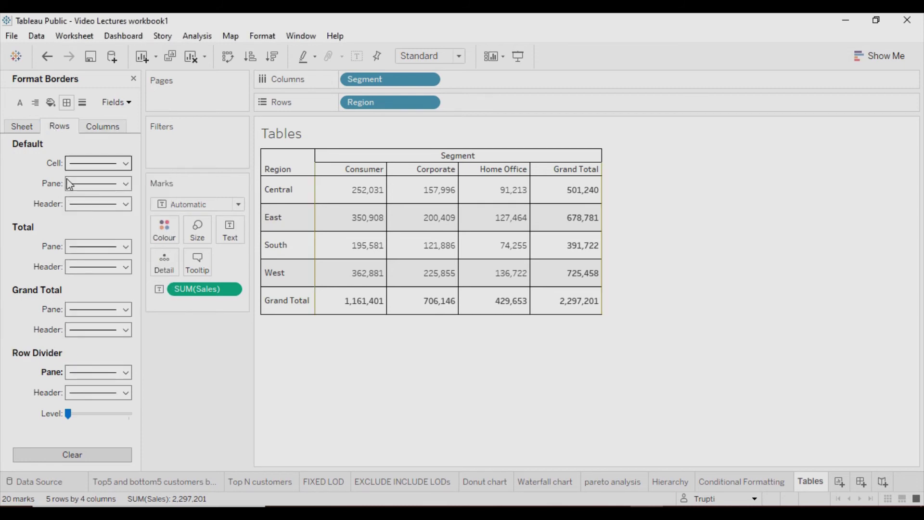
{"action": "left_click", "coordinate": [80, 373]}
{"action": "left_click", "coordinate": [128, 270]}
{"action": "left_click", "coordinate": [200, 400]}
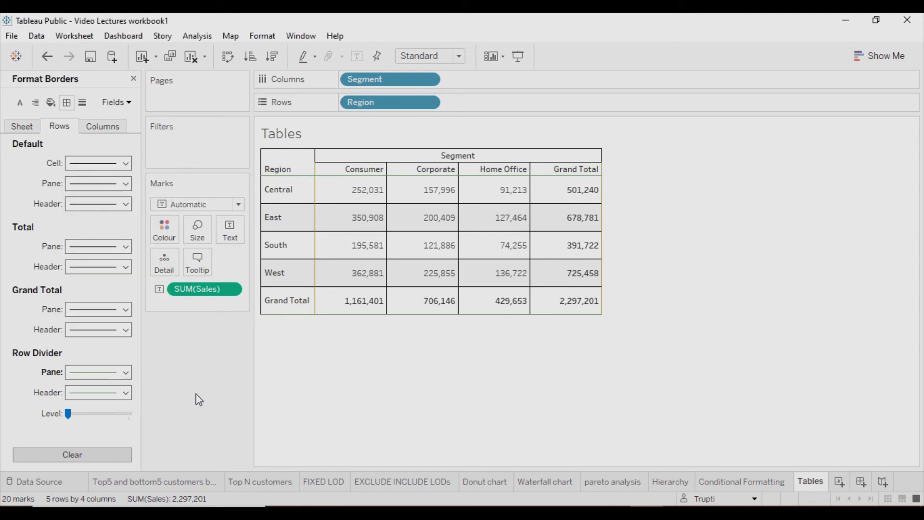
{"action": "left_click", "coordinate": [133, 79]}
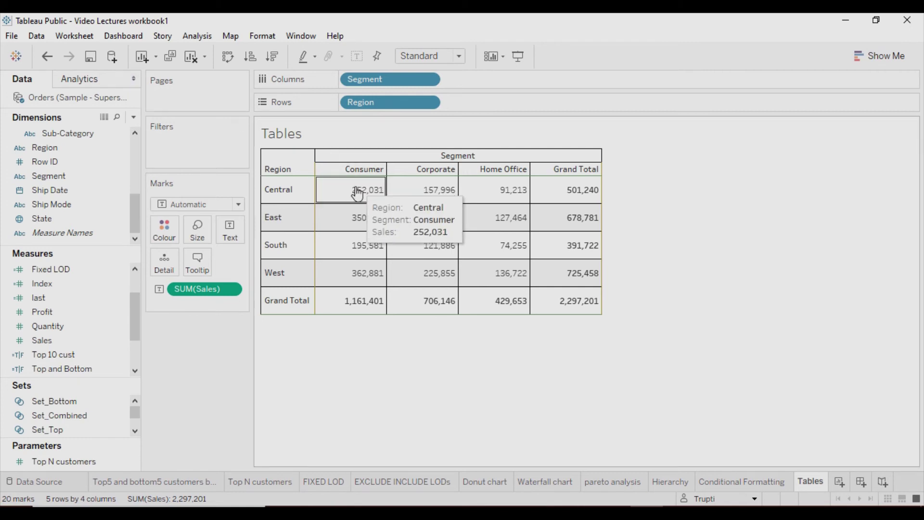
- Dismiss the Analysis menu unused and bring up the Format menu
{"action": "mouse_move", "coordinate": [271, 166]}
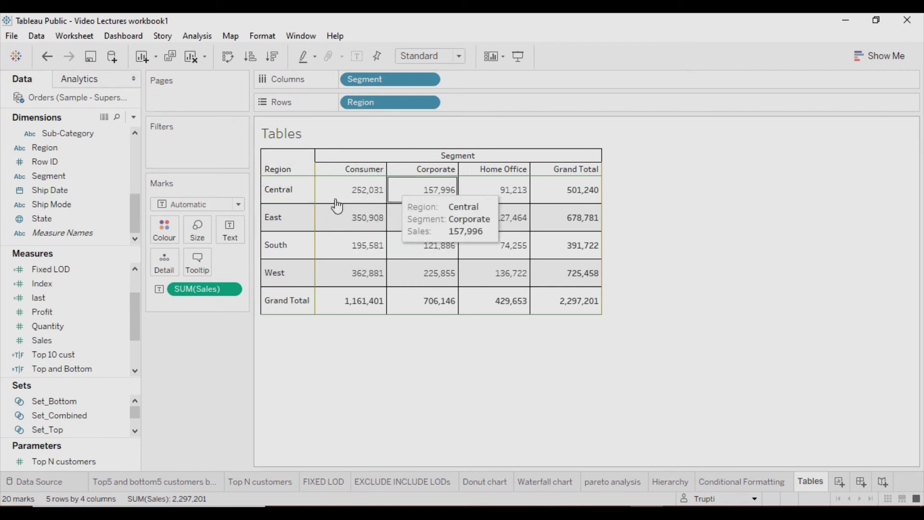
{"action": "left_click", "coordinate": [199, 38]}
{"action": "left_click", "coordinate": [410, 404]}
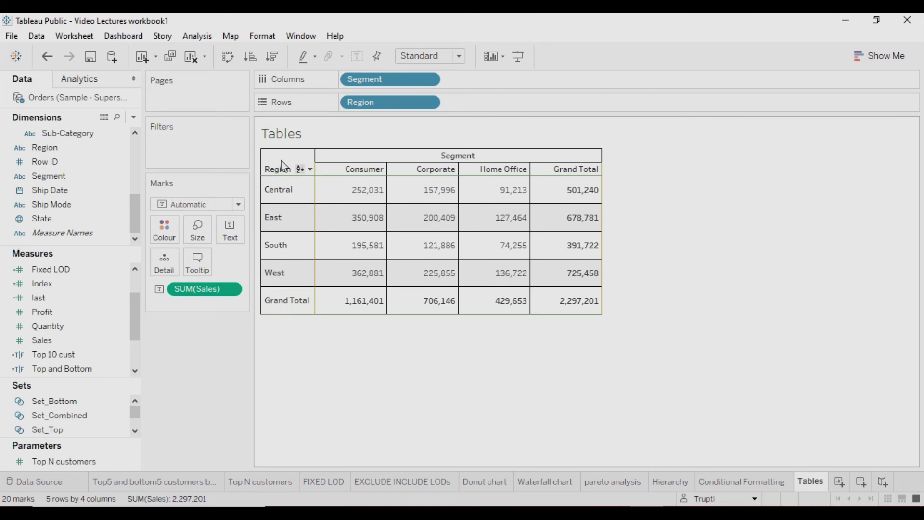
{"action": "left_click", "coordinate": [262, 36]}
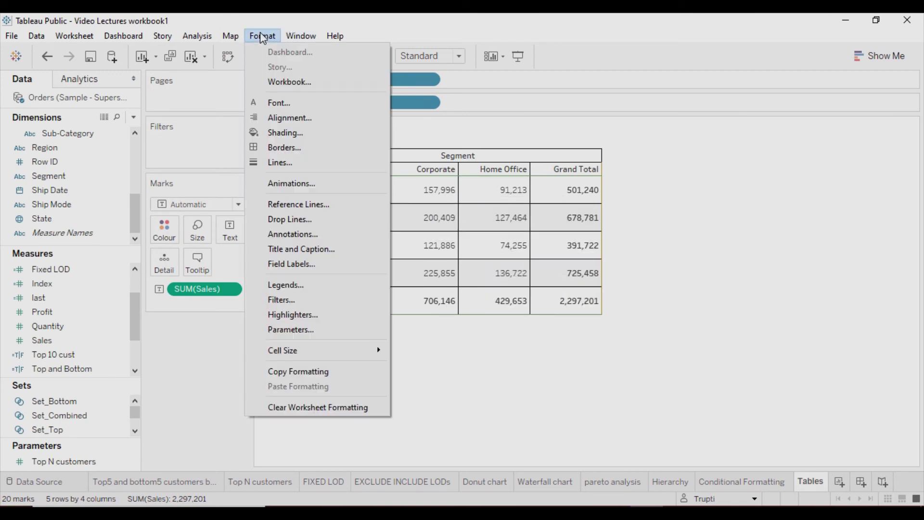
- In Format Shading, set the Worksheet colour to beige and the Row Banding band size to minimum
{"action": "left_click", "coordinate": [280, 133]}
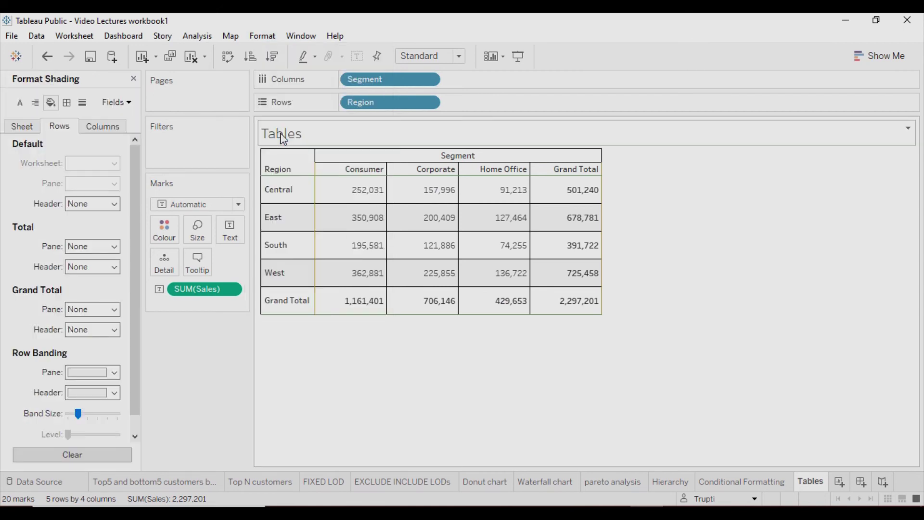
{"action": "left_click", "coordinate": [17, 130]}
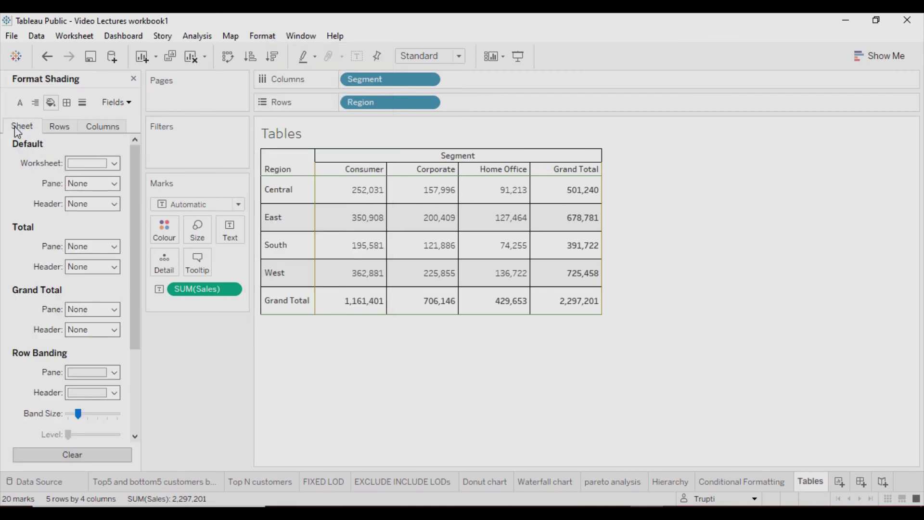
{"action": "left_click", "coordinate": [113, 164]}
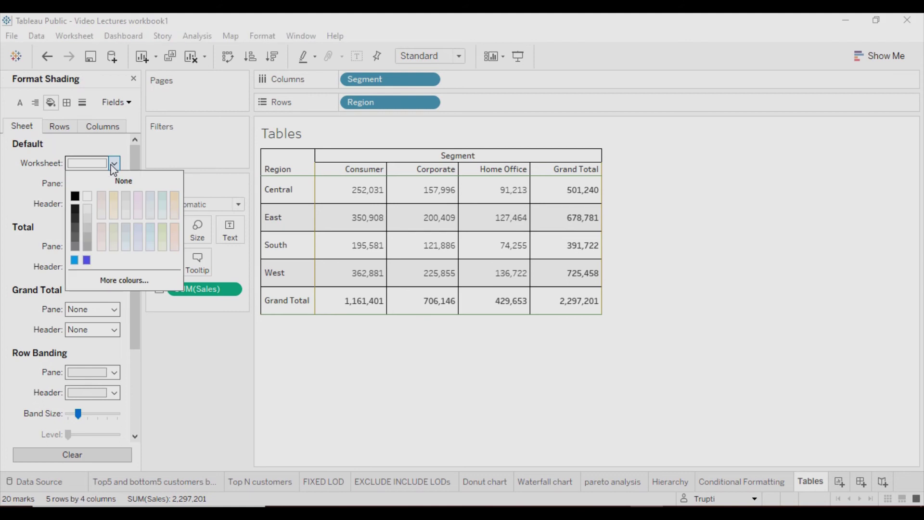
{"action": "left_click", "coordinate": [114, 196]}
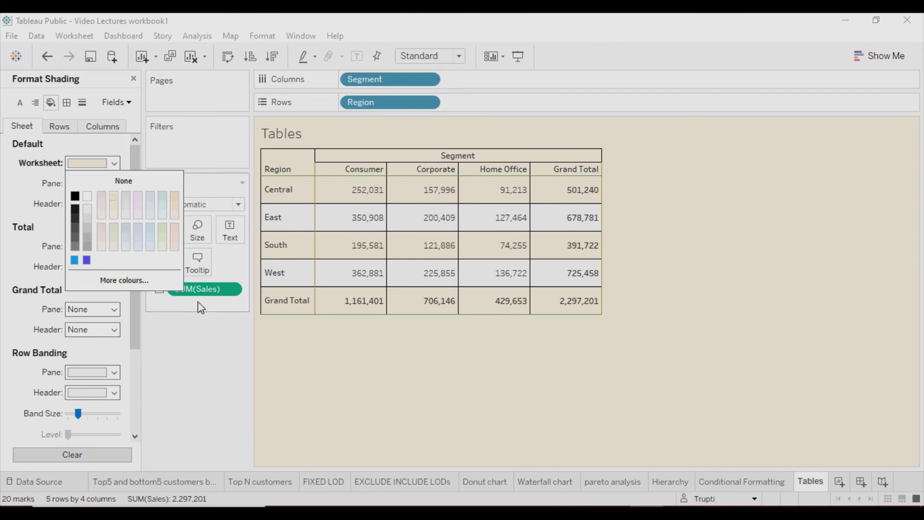
{"action": "left_click", "coordinate": [188, 343]}
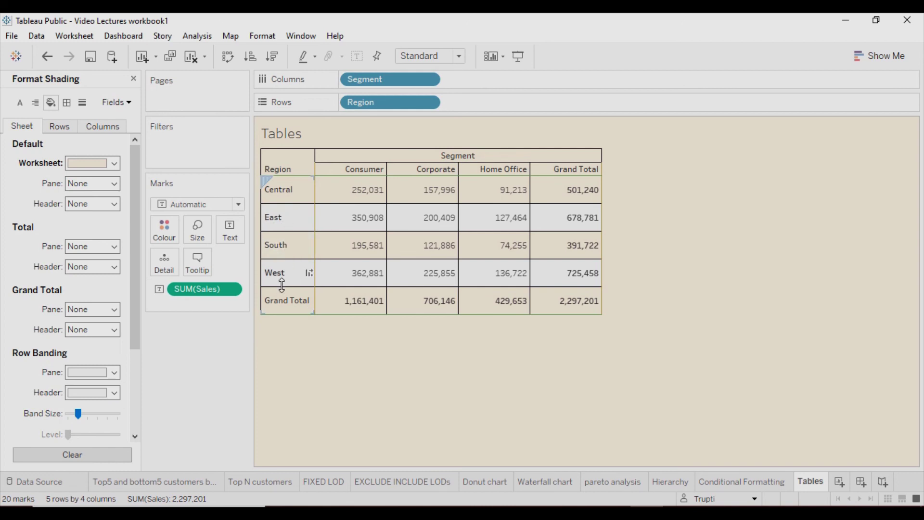
{"action": "left_click", "coordinate": [68, 414]}
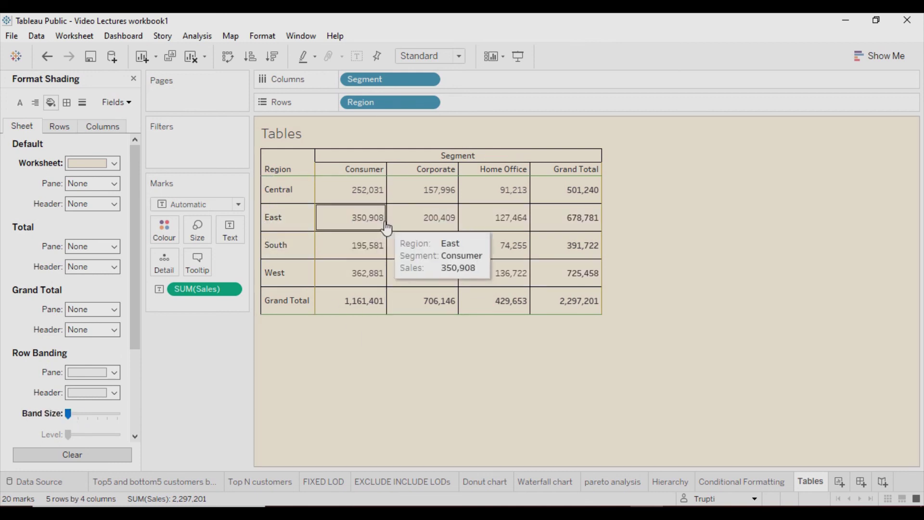
- Set Default Pane shading to light blue and Default Header shading to blue
{"action": "left_click", "coordinate": [115, 184]}
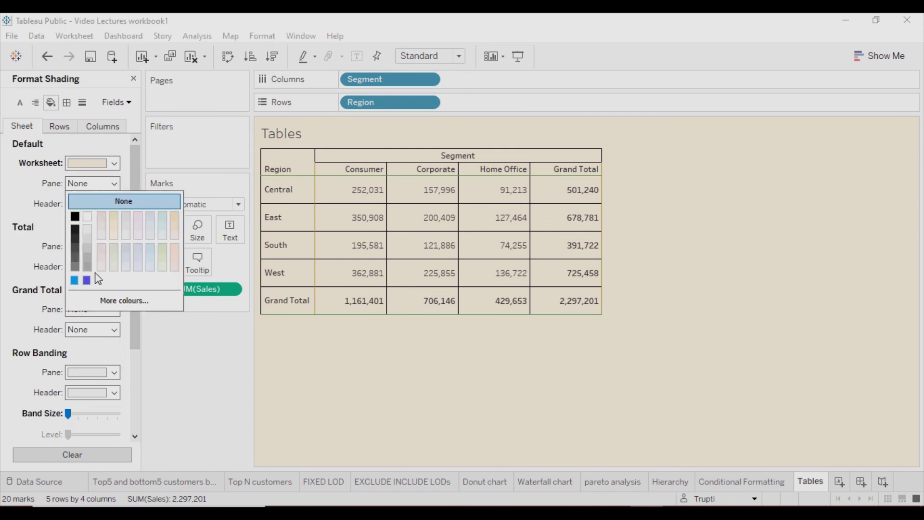
{"action": "left_click", "coordinate": [163, 218]}
{"action": "left_click", "coordinate": [244, 388]}
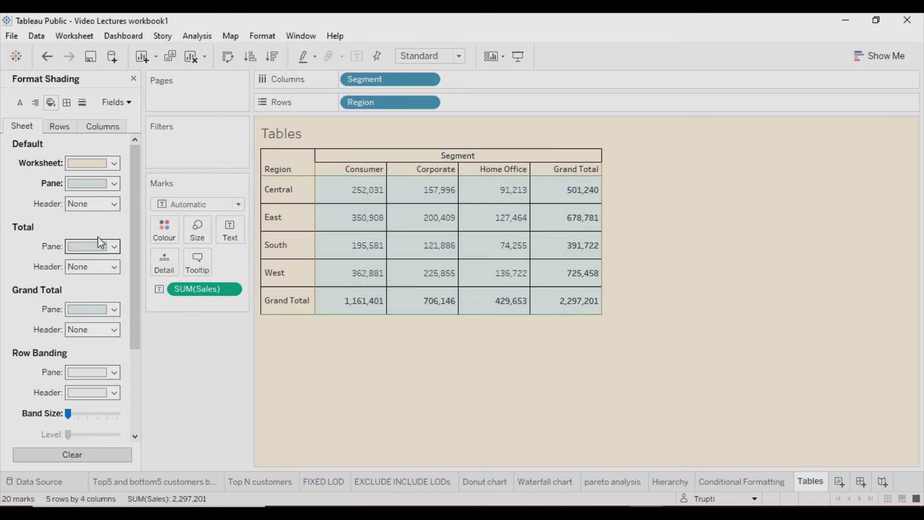
{"action": "left_click", "coordinate": [94, 205]}
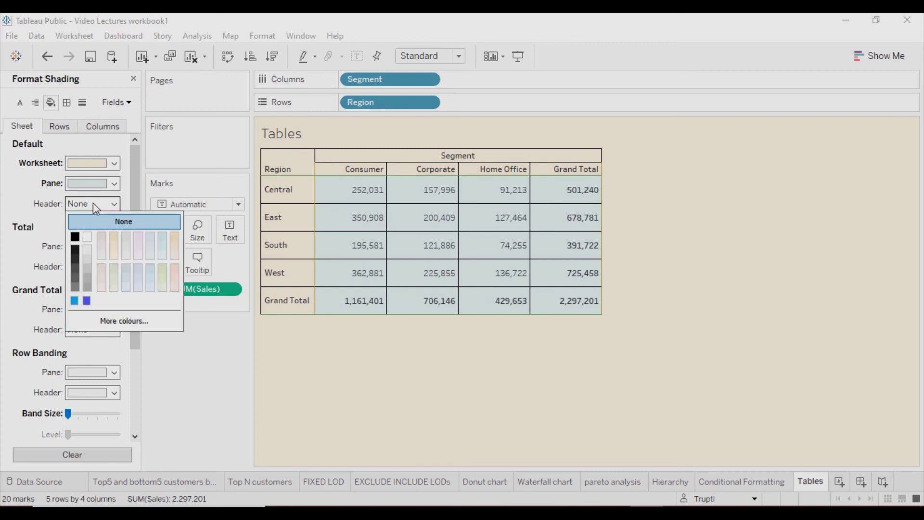
{"action": "left_click", "coordinate": [74, 302]}
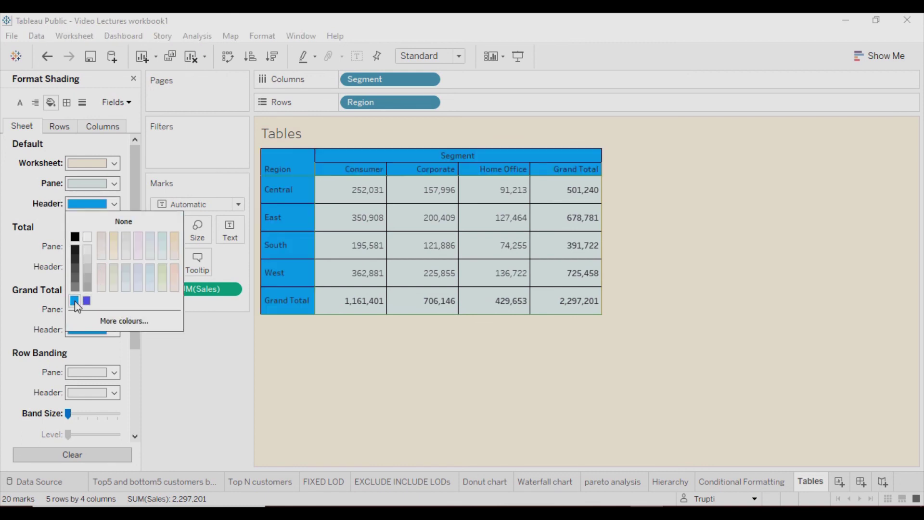
{"action": "left_click", "coordinate": [196, 367]}
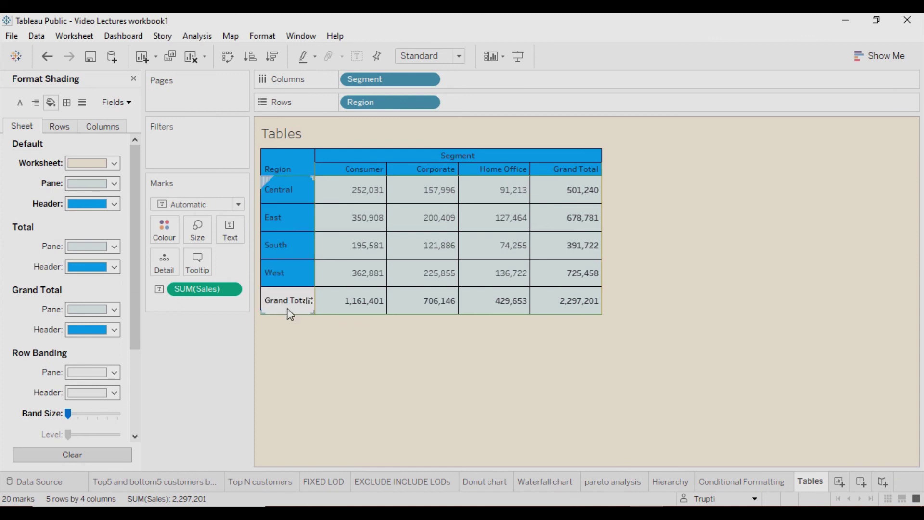
- Review the row and column shading, then clear the beige background and blue fills from the sheet
{"action": "left_click", "coordinate": [102, 126]}
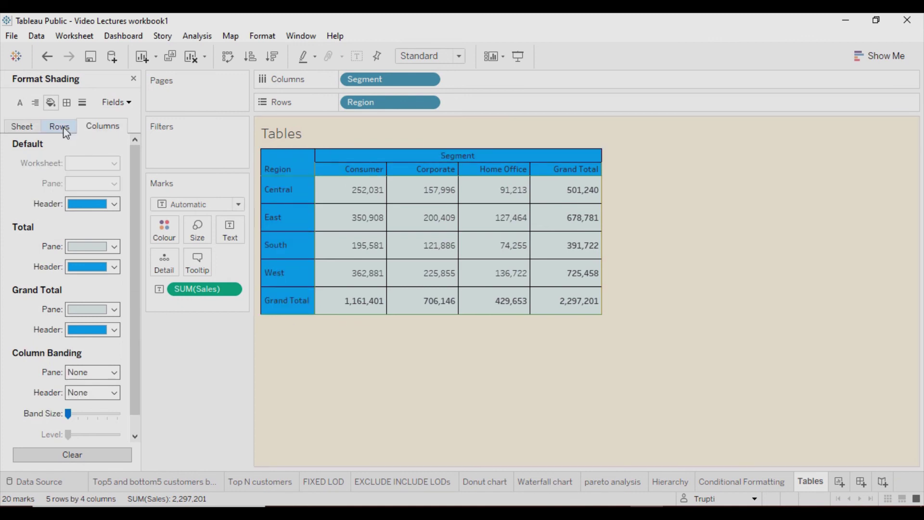
{"action": "left_click", "coordinate": [64, 129]}
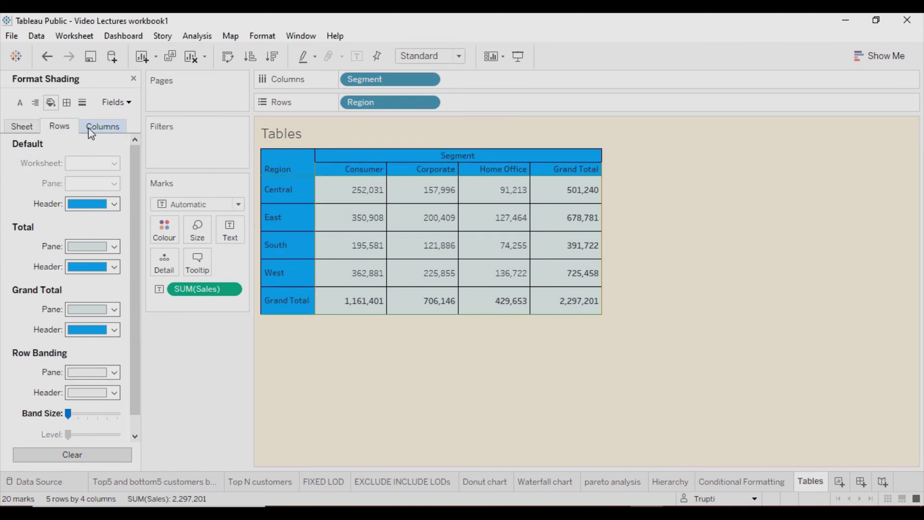
{"action": "left_click", "coordinate": [90, 128]}
{"action": "left_click", "coordinate": [52, 125]}
{"action": "scroll", "coordinate": [74, 291], "scroll_direction": "down", "scroll_amount": 1}
{"action": "scroll", "coordinate": [72, 290], "scroll_direction": "up", "scroll_amount": 1}
{"action": "left_click", "coordinate": [99, 128]}
{"action": "left_click", "coordinate": [22, 126]}
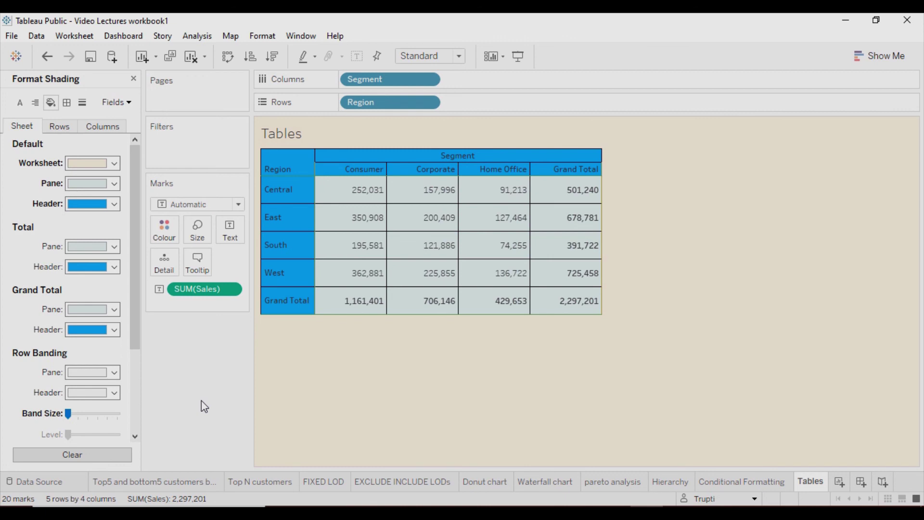
{"action": "left_click", "coordinate": [70, 454]}
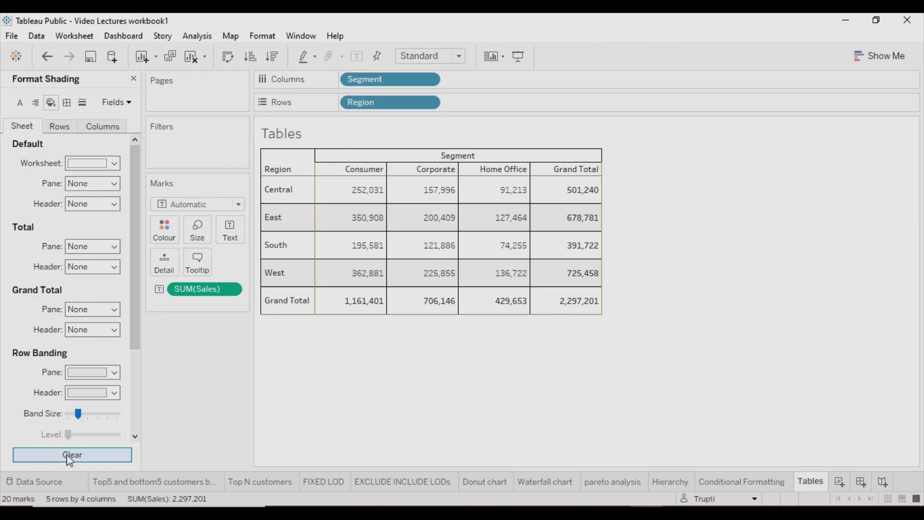